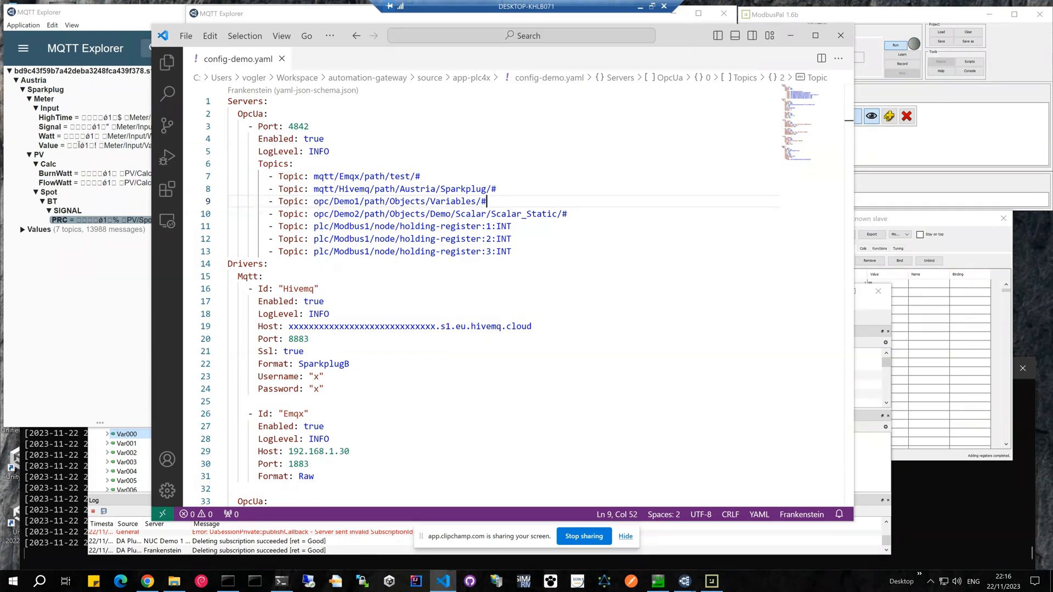
# Hide the configuration file and compare the PRC topic's payload in the cloud and local MQTT Explorer windows.
pyautogui.click(790, 35)
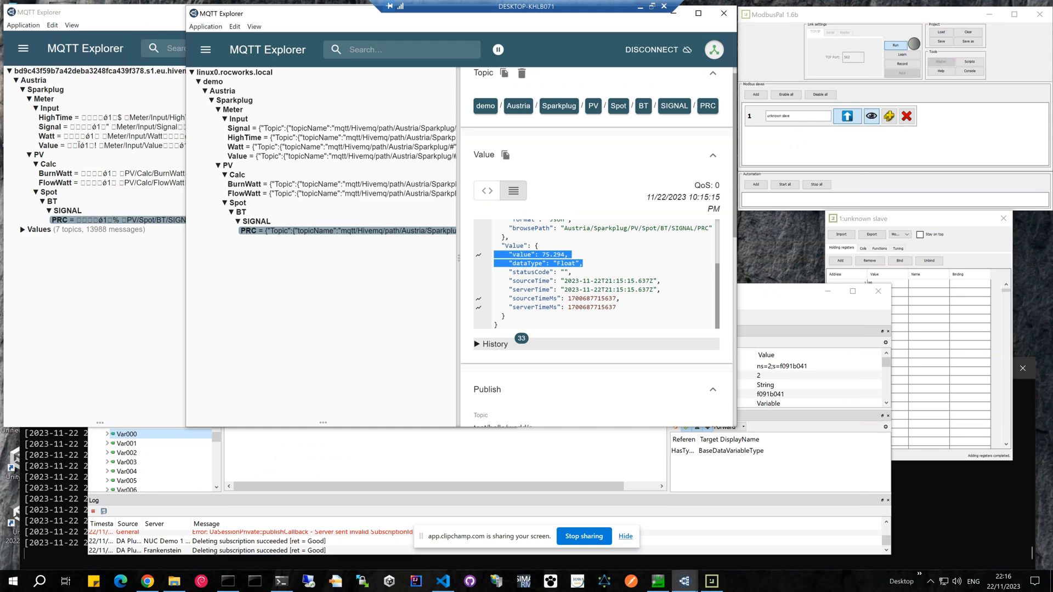
pyautogui.click(95, 296)
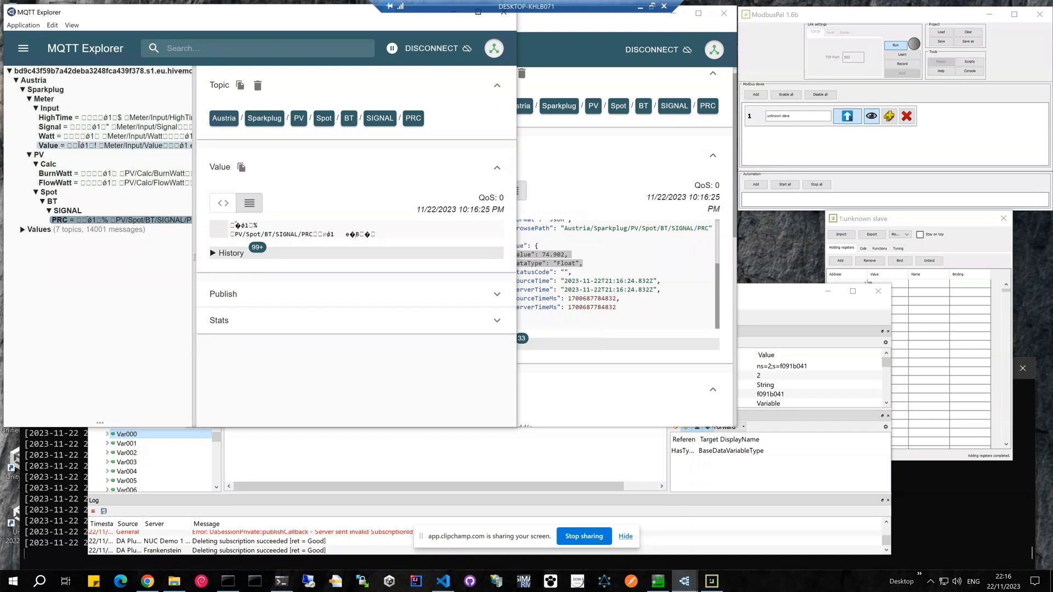
pyautogui.hotkey('alt', 'Tab')
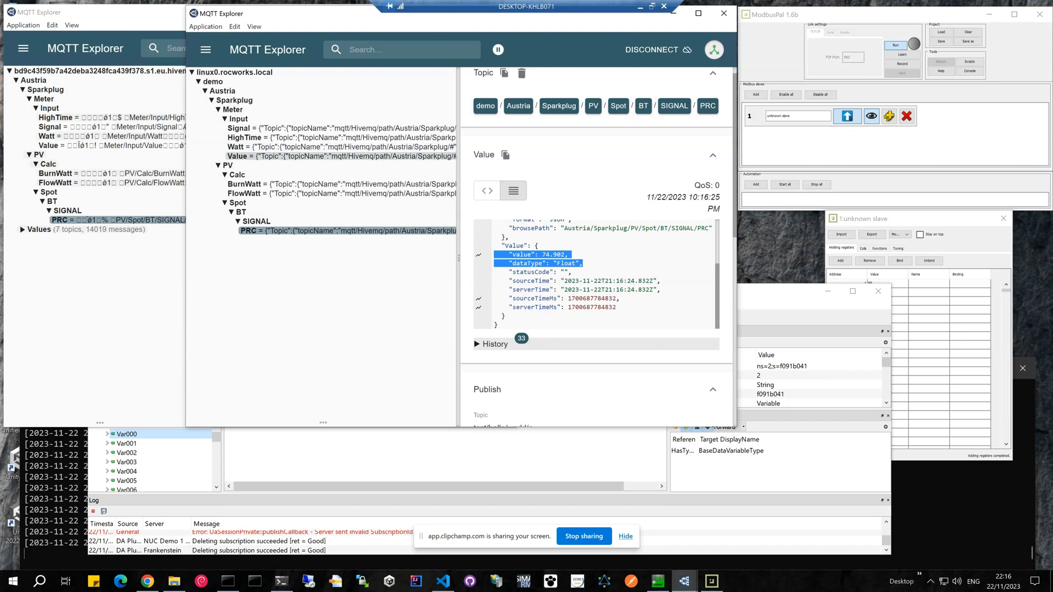
# Switch to UaExpert, select the Frankenstein server to display its Objects folders, and make the window taller.
pyautogui.click(474, 456)
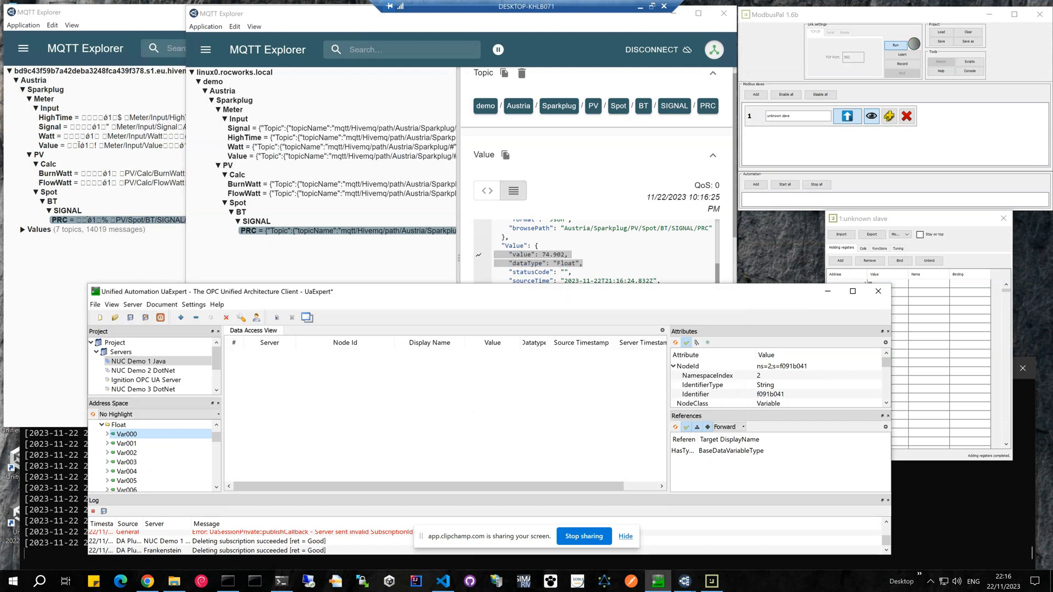
pyautogui.click(102, 425)
pyautogui.scroll(2, 153, 455)
pyautogui.scroll(-2, 153, 365)
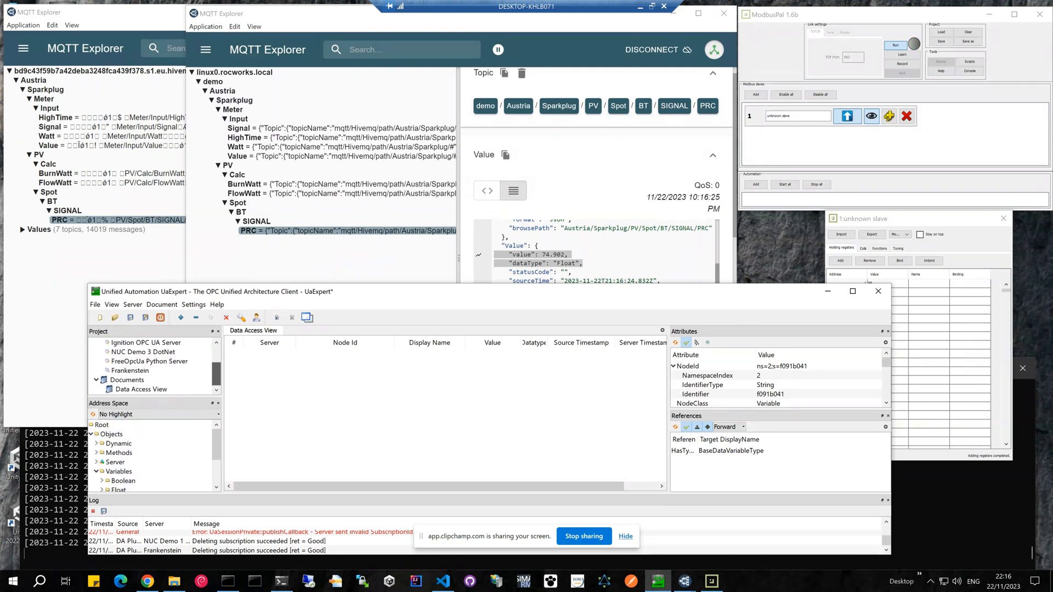
pyautogui.click(130, 371)
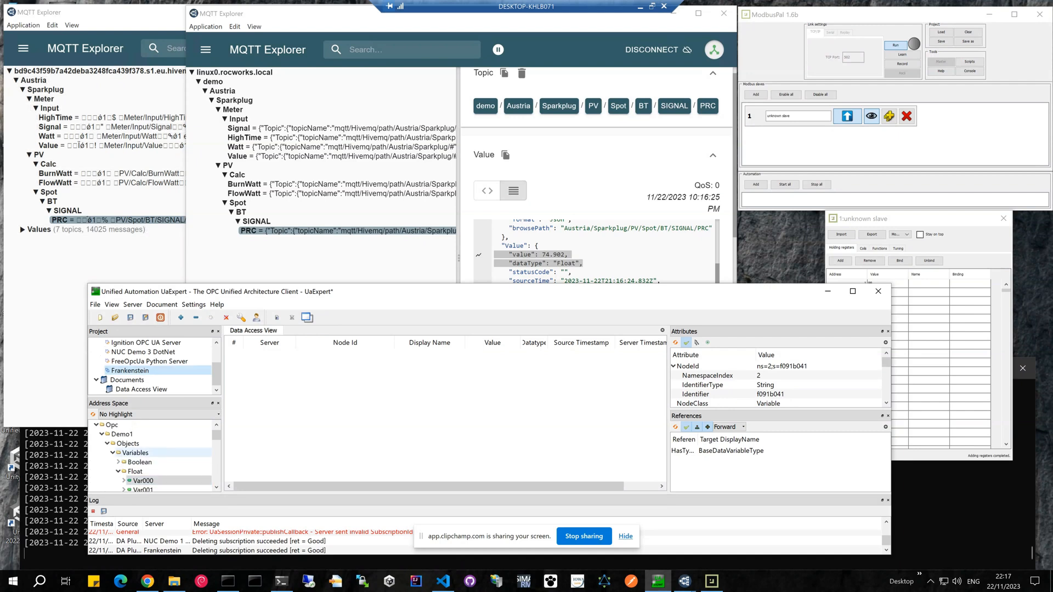
pyautogui.scroll(-2, 154, 462)
pyautogui.moveTo(216, 456); pyautogui.dragTo(216, 450)
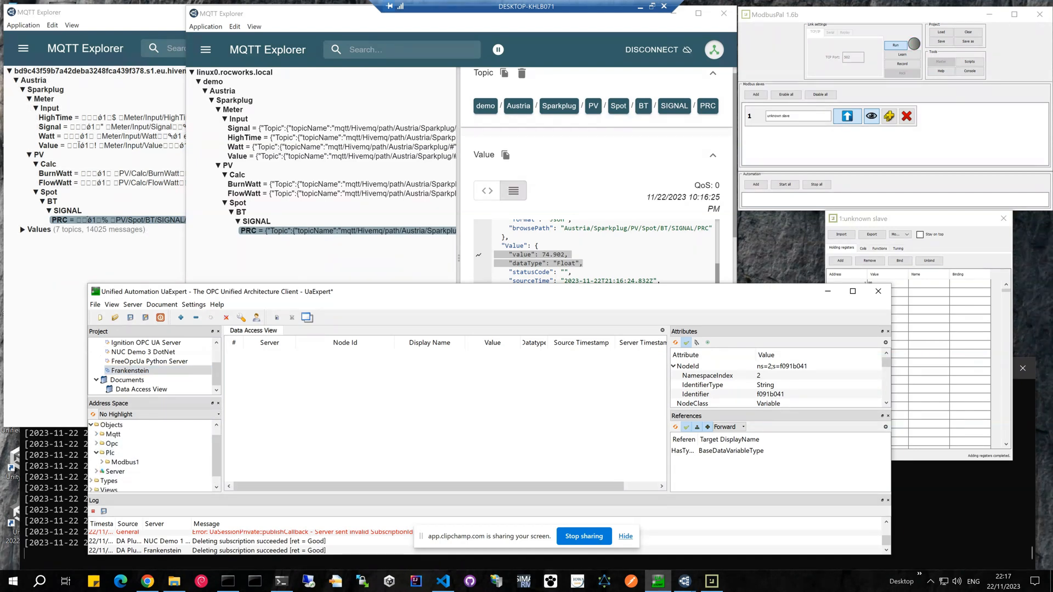
pyautogui.moveTo(263, 284); pyautogui.dragTo(264, 168)
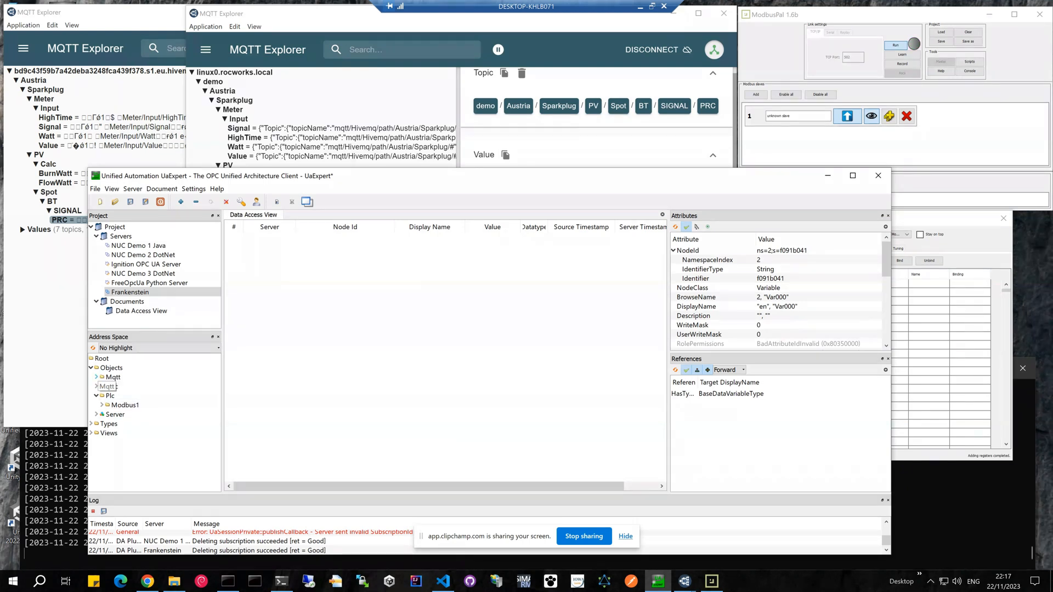
# Expand Mqtt > Hivemq down to Austria > Sparkplug > Meter > Input and add Watt to the Data Access View.
pyautogui.click(97, 378)
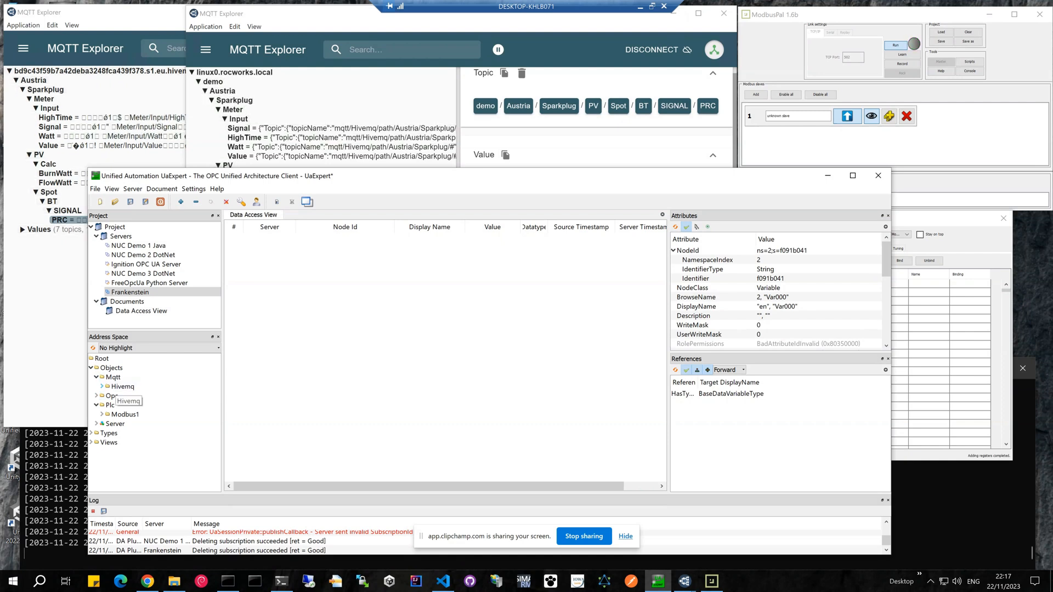
pyautogui.click(102, 387)
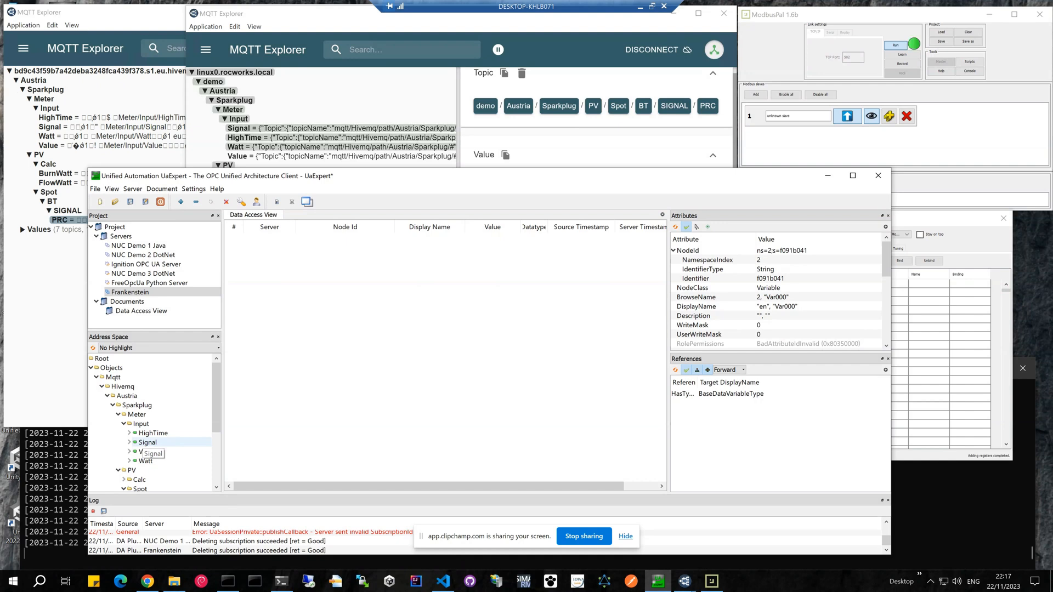
pyautogui.click(145, 461)
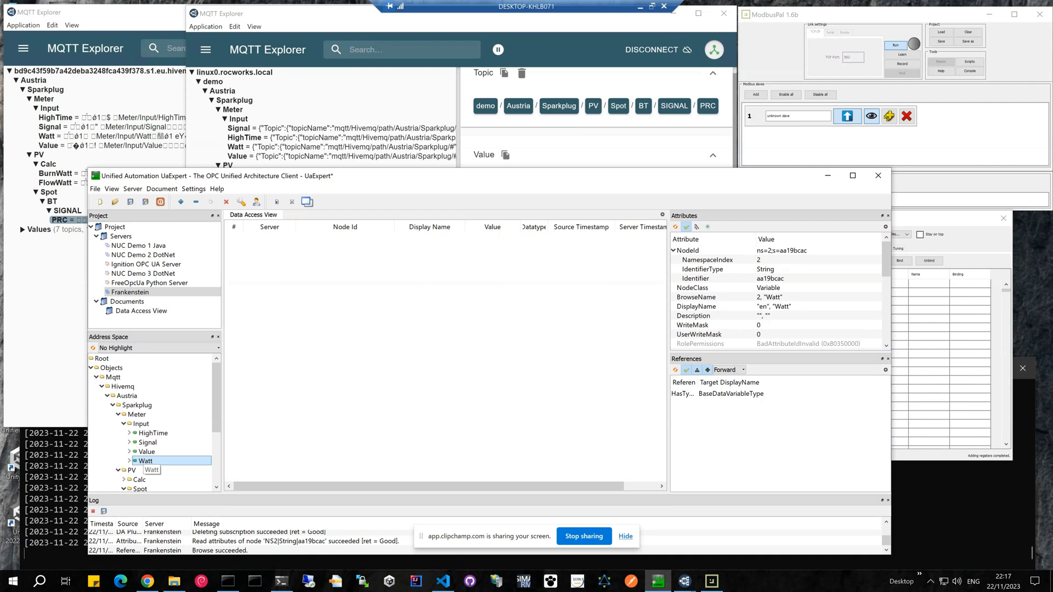
pyautogui.moveTo(143, 463); pyautogui.dragTo(338, 426)
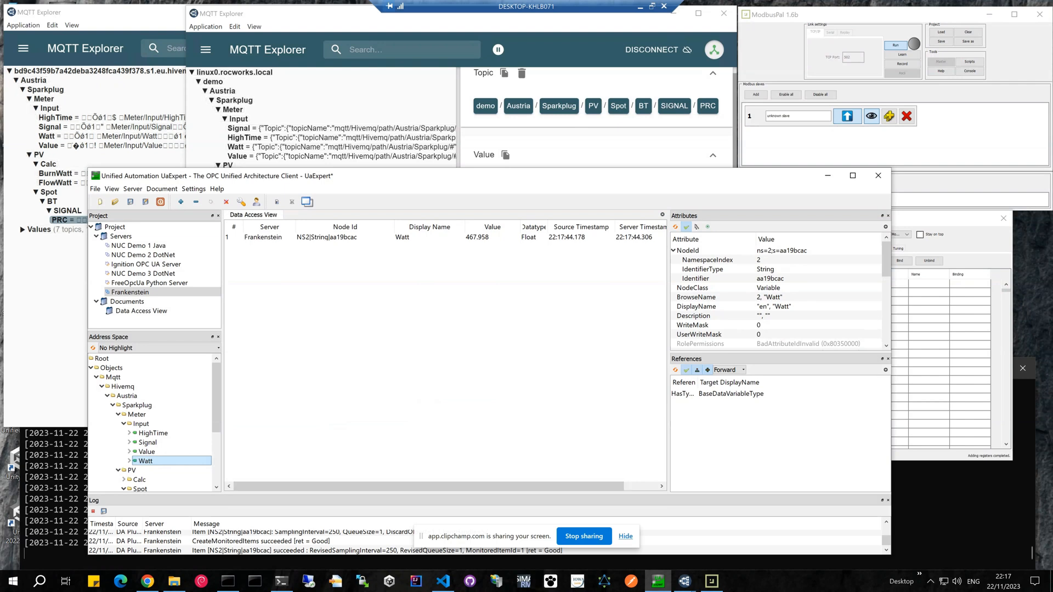
# Switch to the local broker's MQTT Explorer and publish "Hello World!" to the topic test/hello/world.
pyautogui.click(290, 13)
pyautogui.scroll(2, 595, 274)
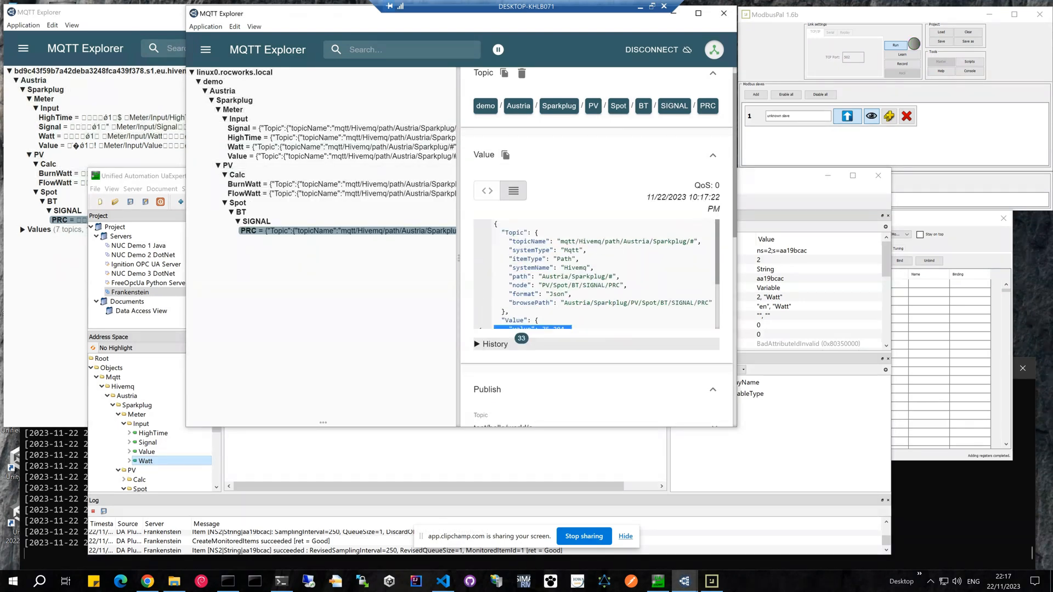
pyautogui.scroll(-3, 533, 320)
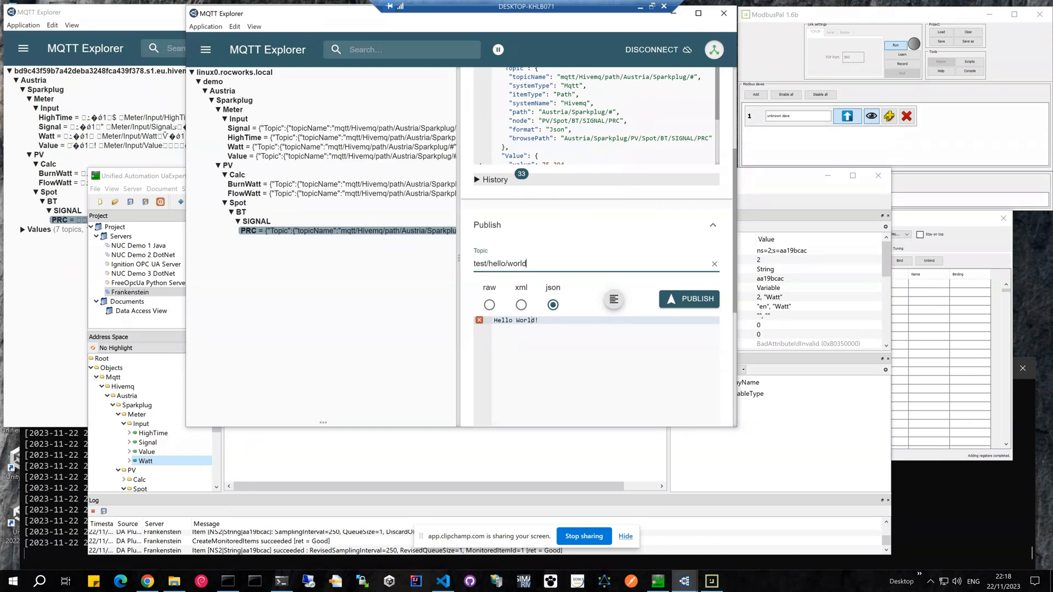
pyautogui.click(531, 320)
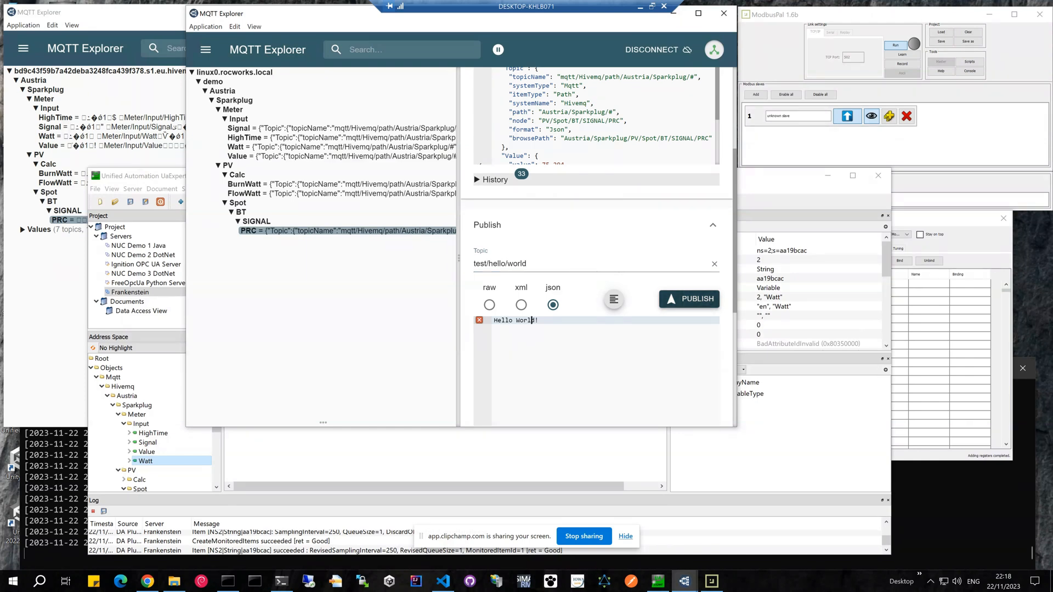
pyautogui.click(689, 299)
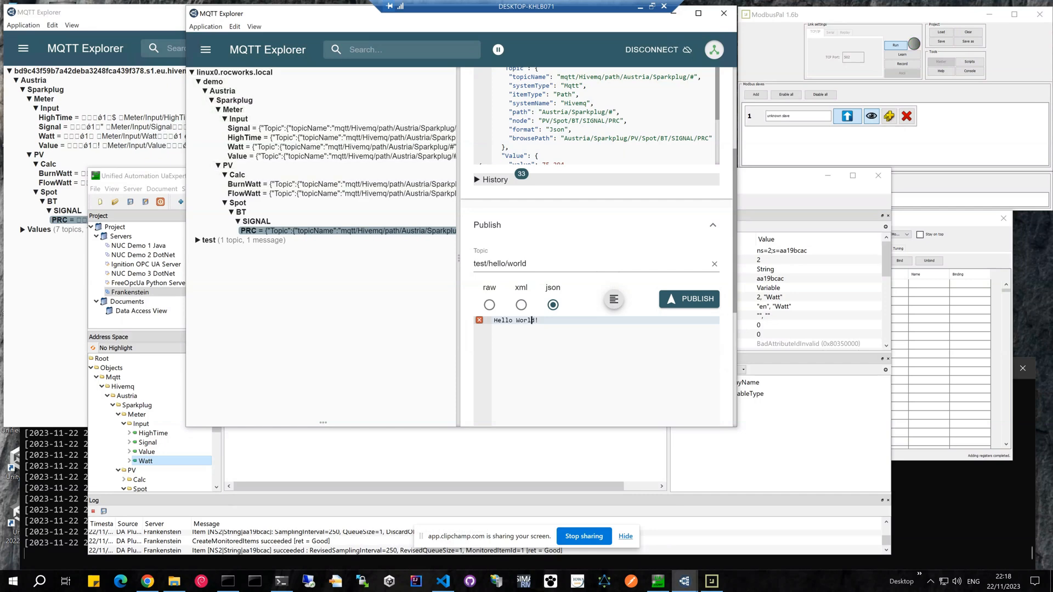
# Return to UaExpert, collapse the Hivemq folder and rebrowse the Mqtt folder to refresh its contents.
pyautogui.click(351, 457)
pyautogui.click(101, 386)
pyautogui.click(113, 376)
pyautogui.rightClick(113, 378)
pyautogui.click(141, 386)
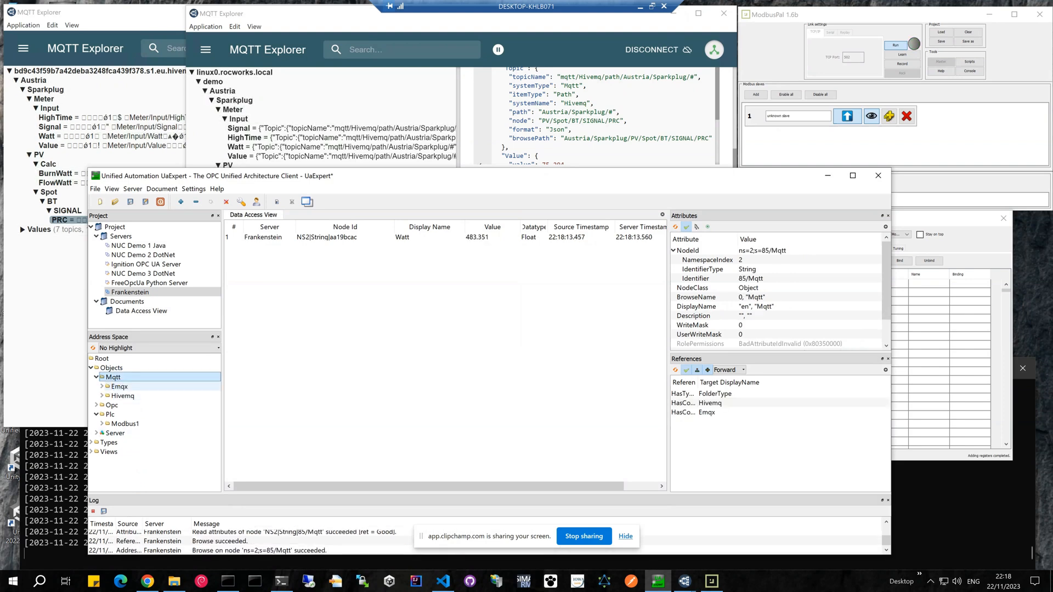
# Expand Emqx > test > hello and add the world variable to the Data Access View.
pyautogui.click(102, 386)
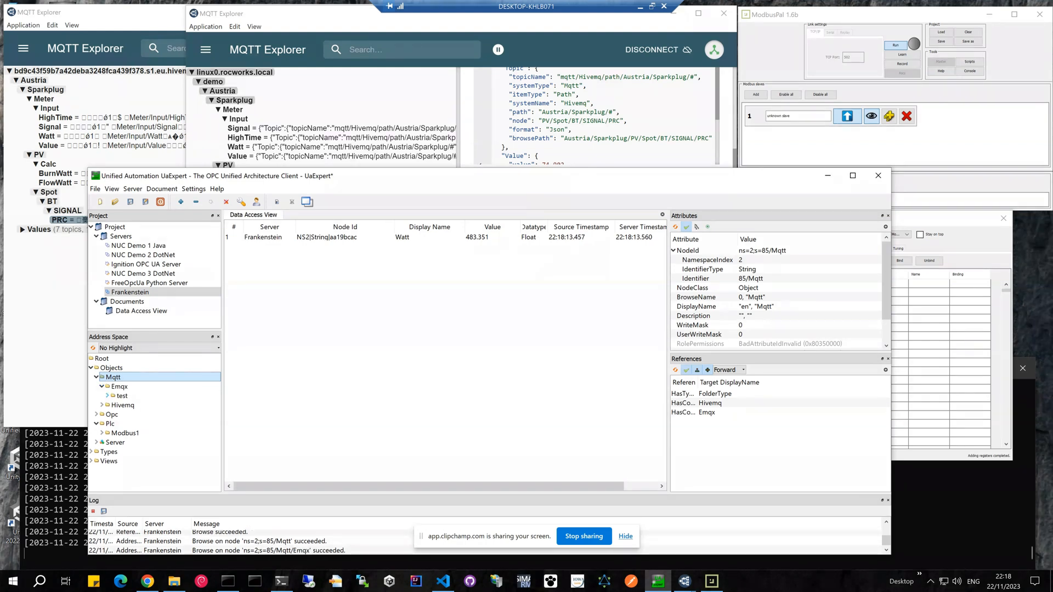
pyautogui.click(113, 405)
pyautogui.click(136, 415)
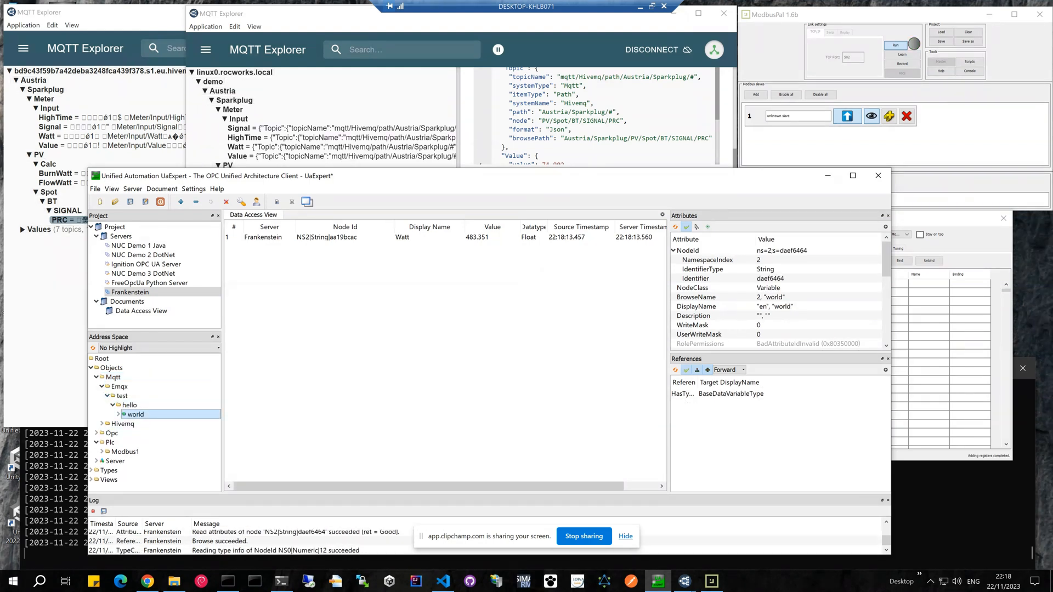
pyautogui.moveTo(136, 415); pyautogui.dragTo(336, 363)
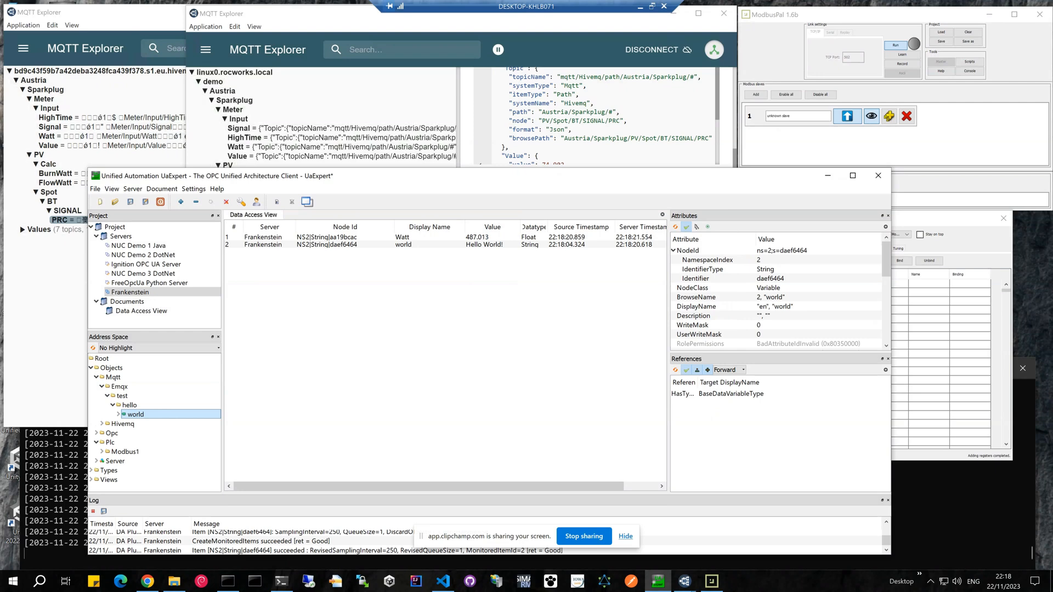
# Shrink the UaExpert window to uncover the MQTT view and write "hi" as the world variable's value.
pyautogui.moveTo(532, 168); pyautogui.dragTo(532, 322)
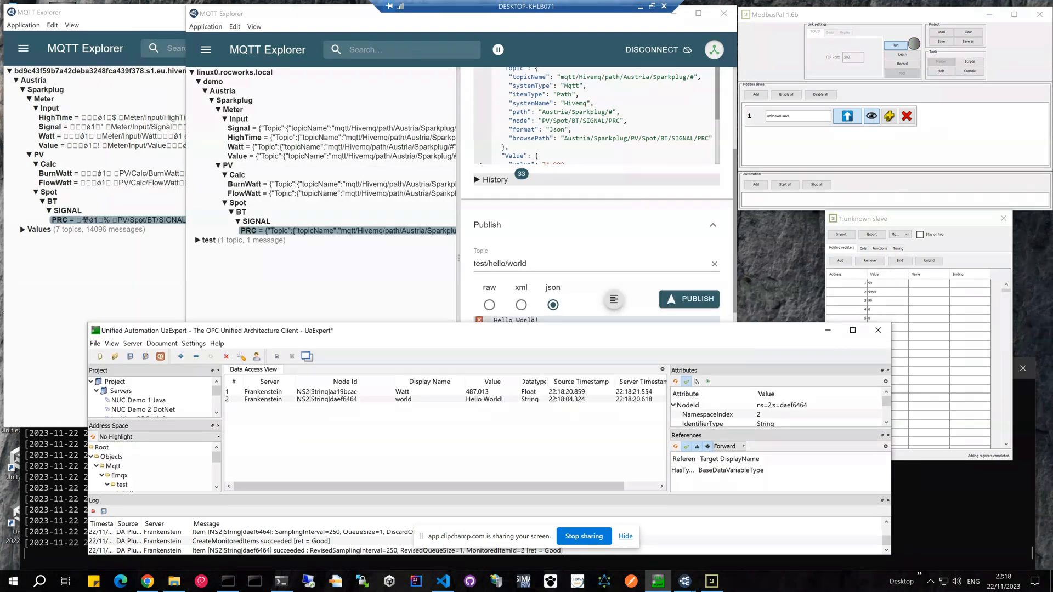
pyautogui.doubleClick(484, 400)
pyautogui.write('h')
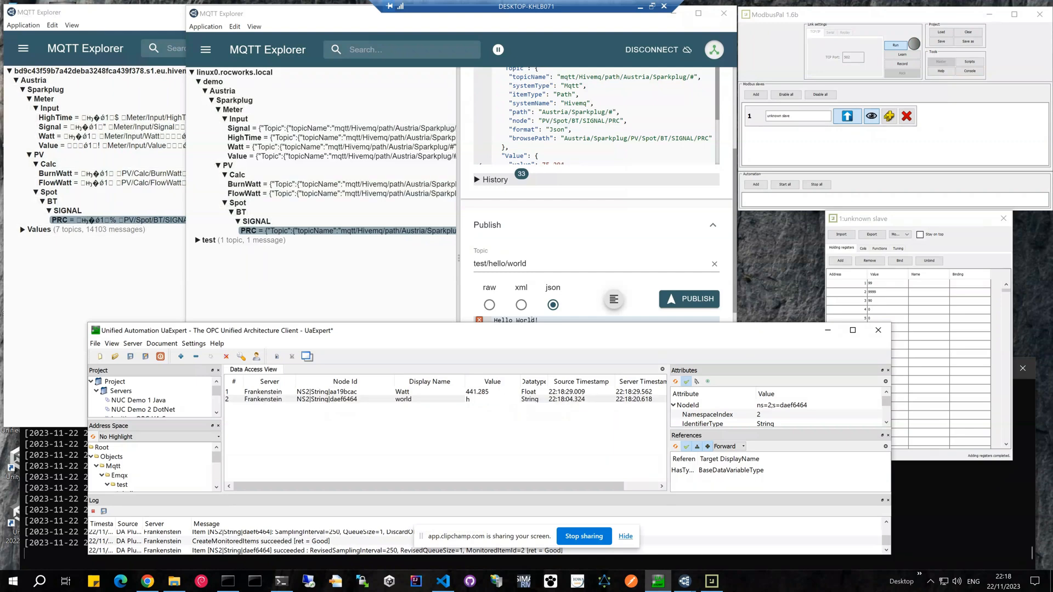
pyautogui.write('i')
pyautogui.press('Return')
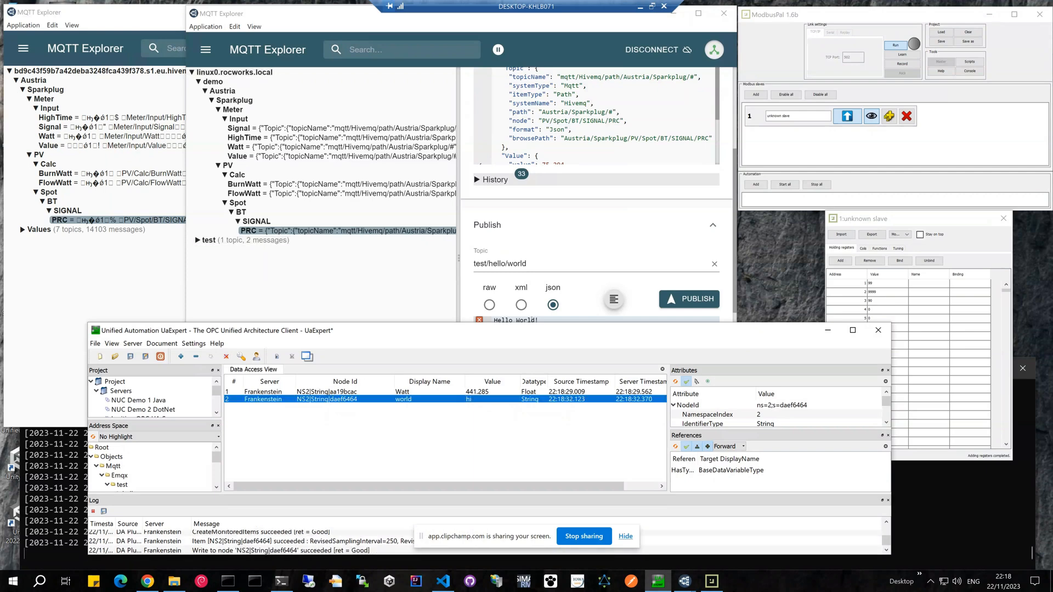
# Switch to the local MQTT Explorer and inspect the value of the test/hello/world topic.
pyautogui.click(208, 240)
pyautogui.click(218, 250)
pyautogui.click(224, 258)
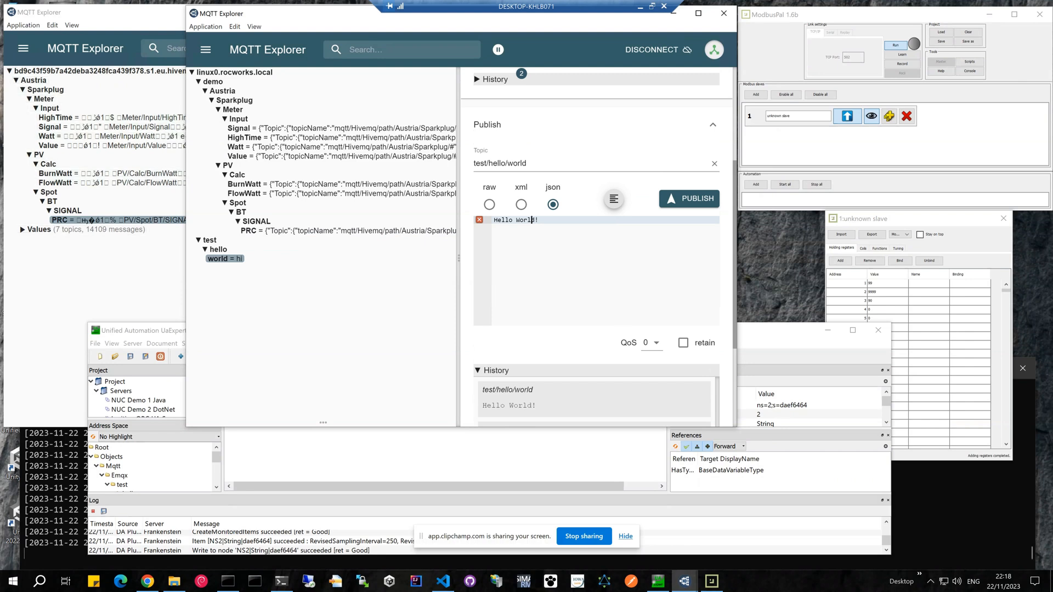
# Return to UaExpert, make the window taller, collapse the Mqtt folder and expand the Opc folder.
pyautogui.click(438, 456)
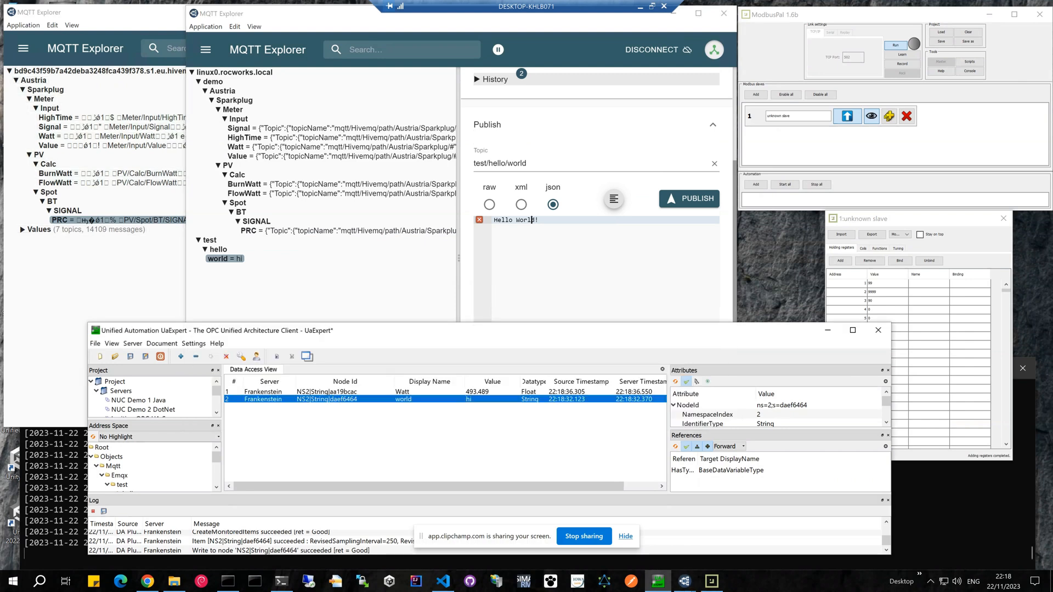
pyautogui.moveTo(417, 323); pyautogui.dragTo(417, 160)
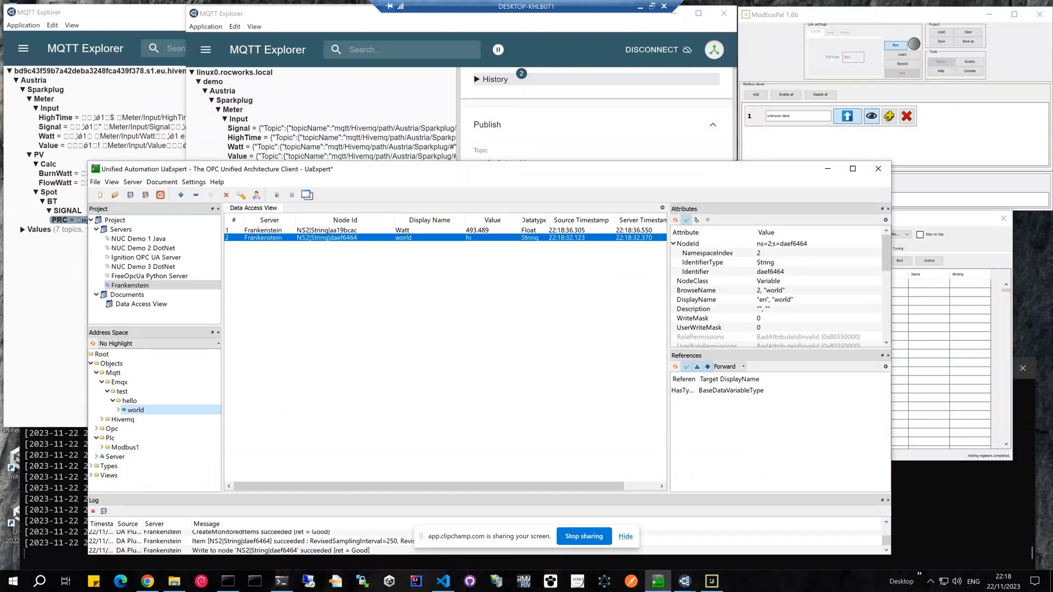
pyautogui.doubleClick(112, 373)
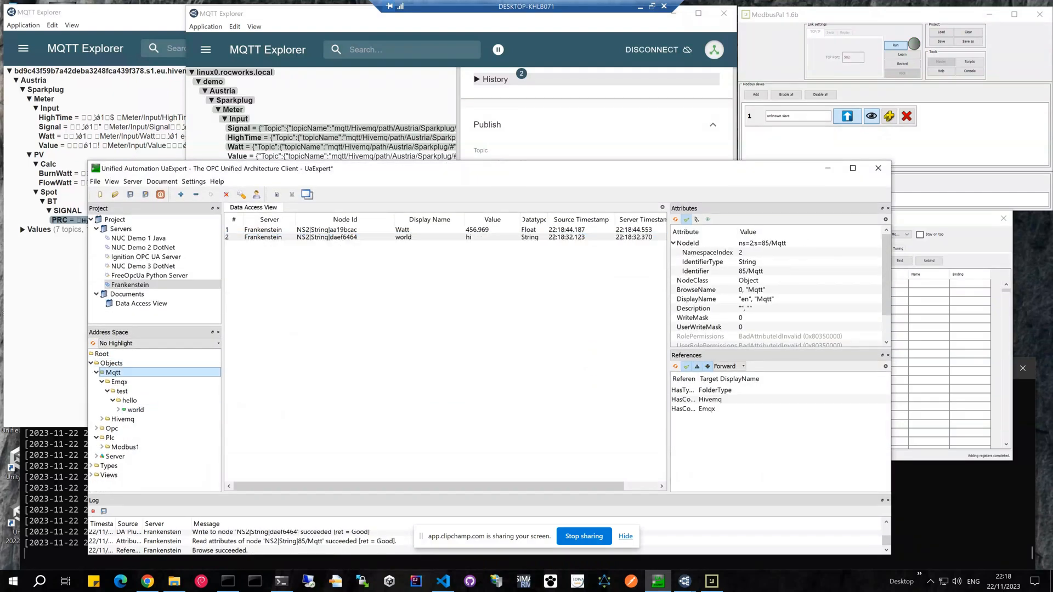
pyautogui.click(97, 382)
pyautogui.scroll(-1, 109, 406)
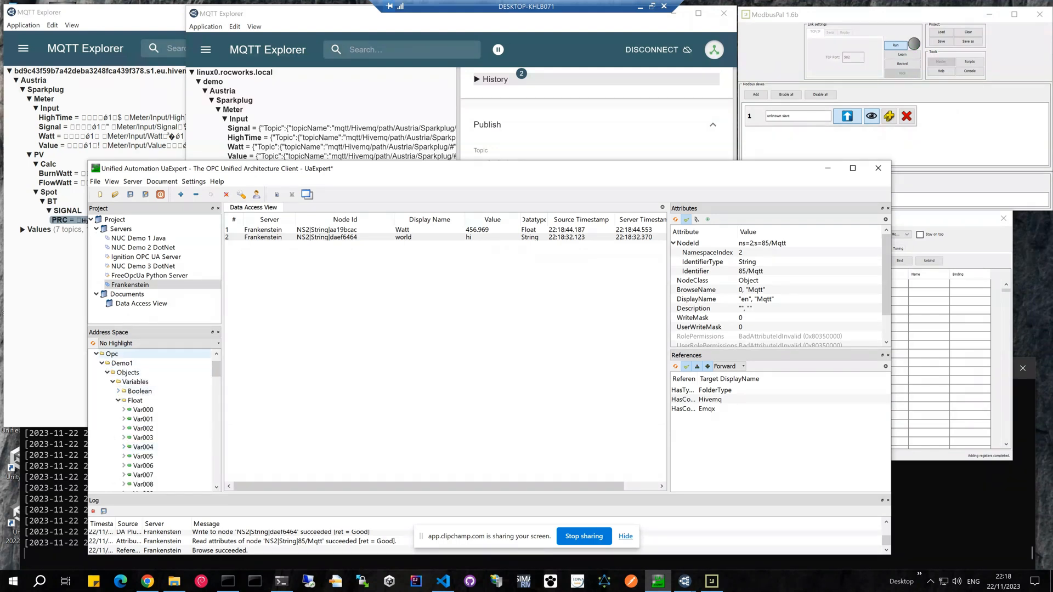
# Browse Opc > Demo1 > Objects > Variables > Float and add Var000 to the Data Access View.
pyautogui.click(102, 364)
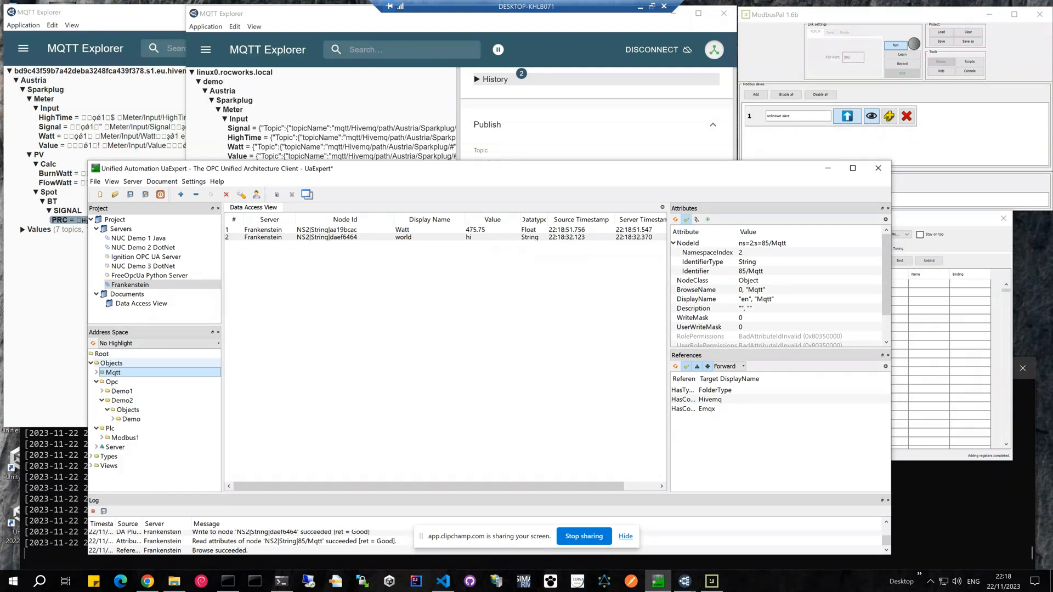
pyautogui.click(103, 363)
pyautogui.click(121, 391)
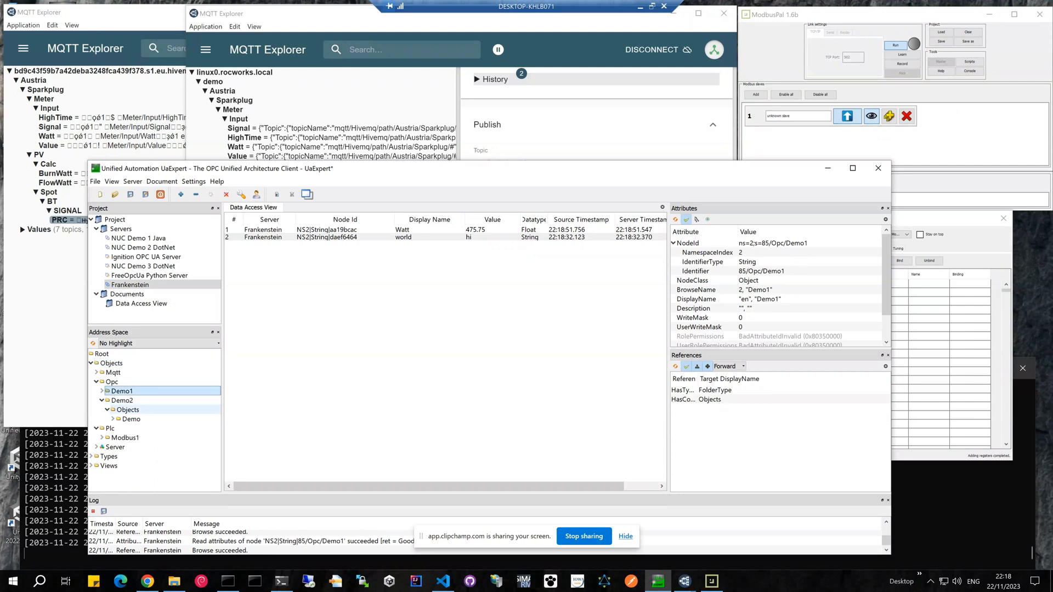
pyautogui.click(102, 391)
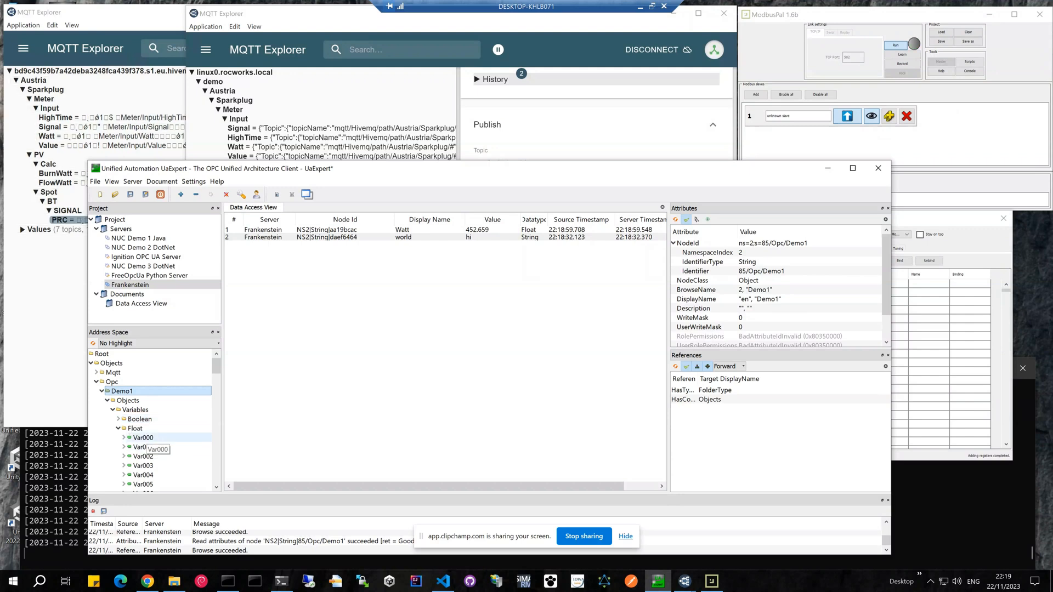
pyautogui.moveTo(144, 438); pyautogui.dragTo(353, 343)
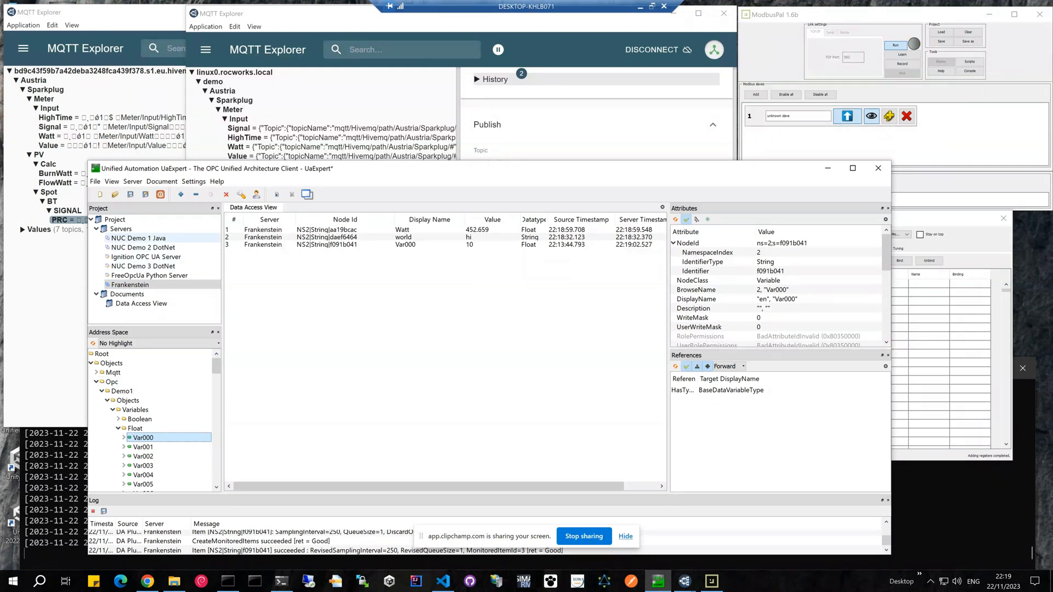
# Add Var000 from the Variables > Float folder of NUC Demo 1 Java to the Data Access View and select Frankenstein's Var000 entry.
pyautogui.click(139, 238)
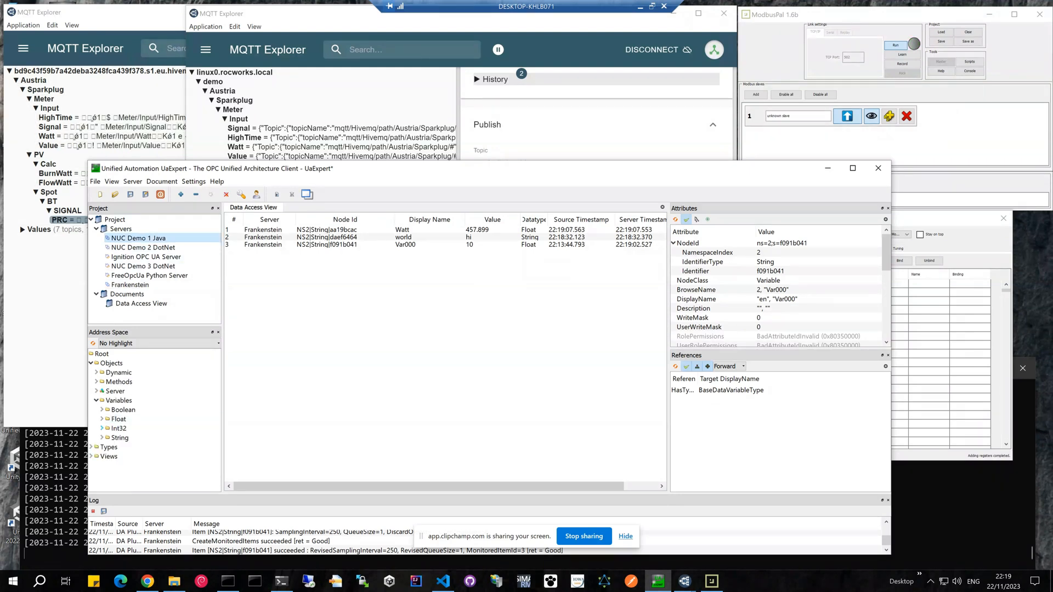
pyautogui.click(102, 419)
pyautogui.moveTo(126, 364); pyautogui.dragTo(368, 314)
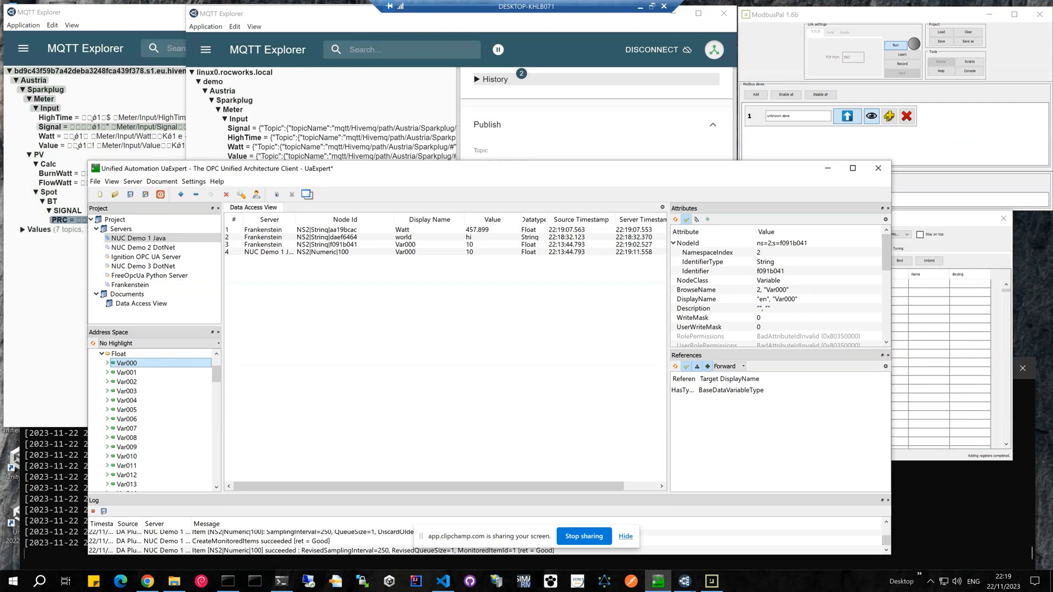
pyautogui.click(472, 253)
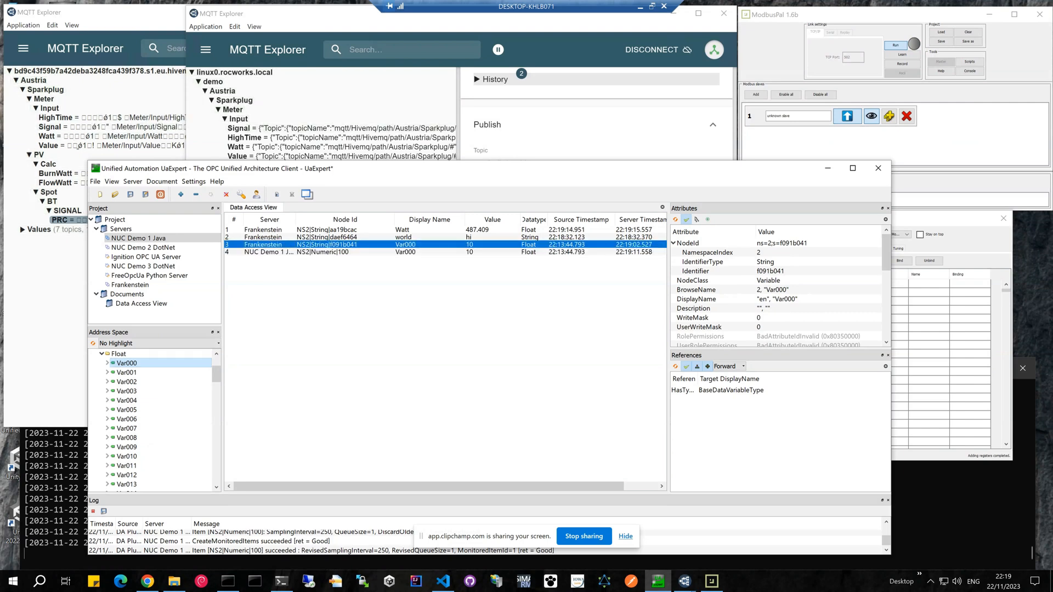
# Write 99 to NUC Demo 1 Java's Var000 in the Data Access View and 0 to Frankenstein's Var000.
pyautogui.doubleClick(470, 252)
pyautogui.write('99')
pyautogui.press('Return')
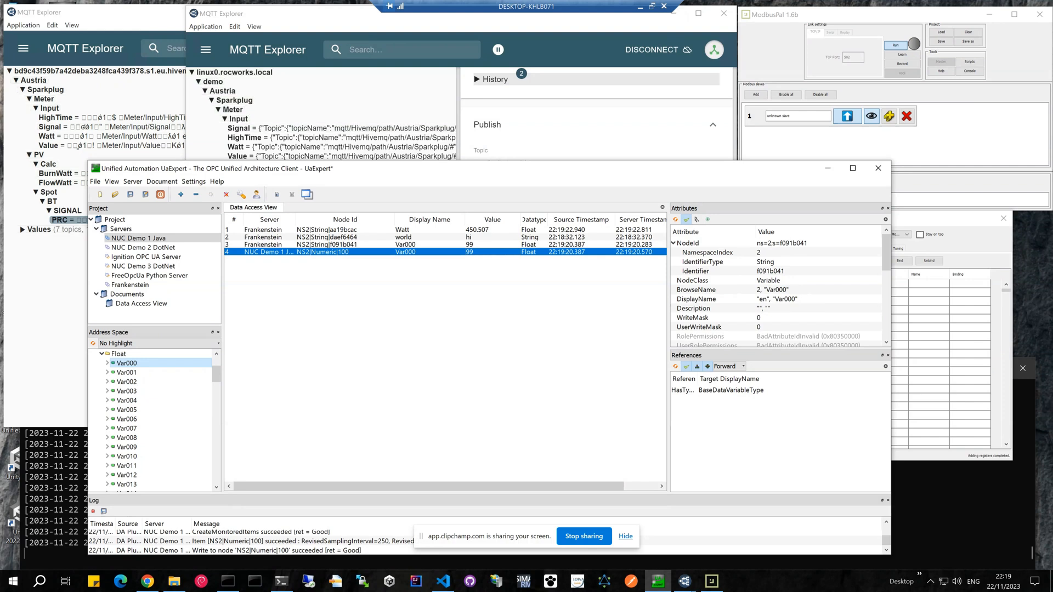
pyautogui.doubleClick(470, 245)
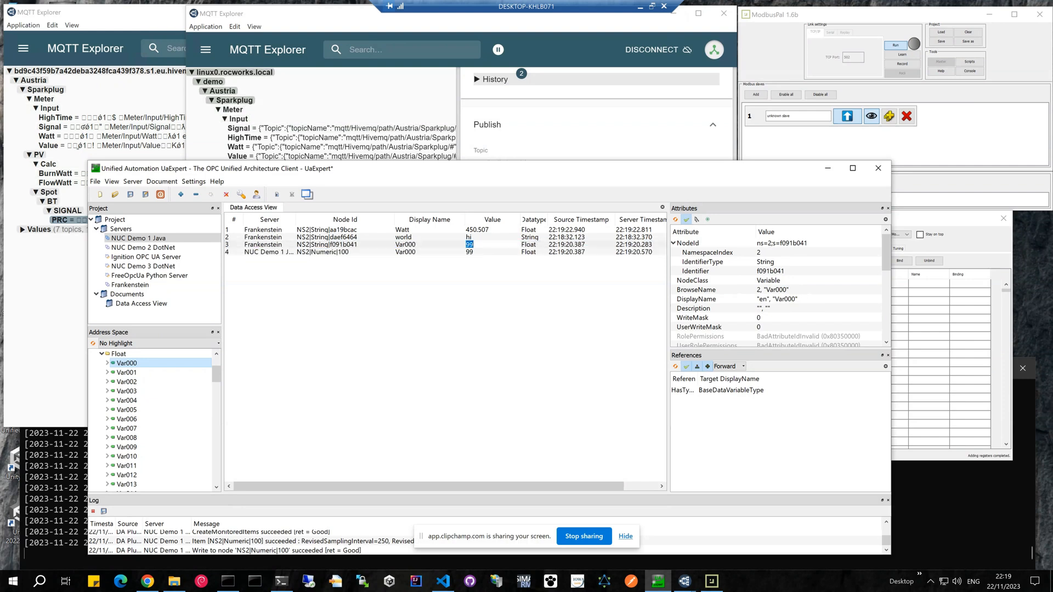
pyautogui.write('0')
pyautogui.press('Return')
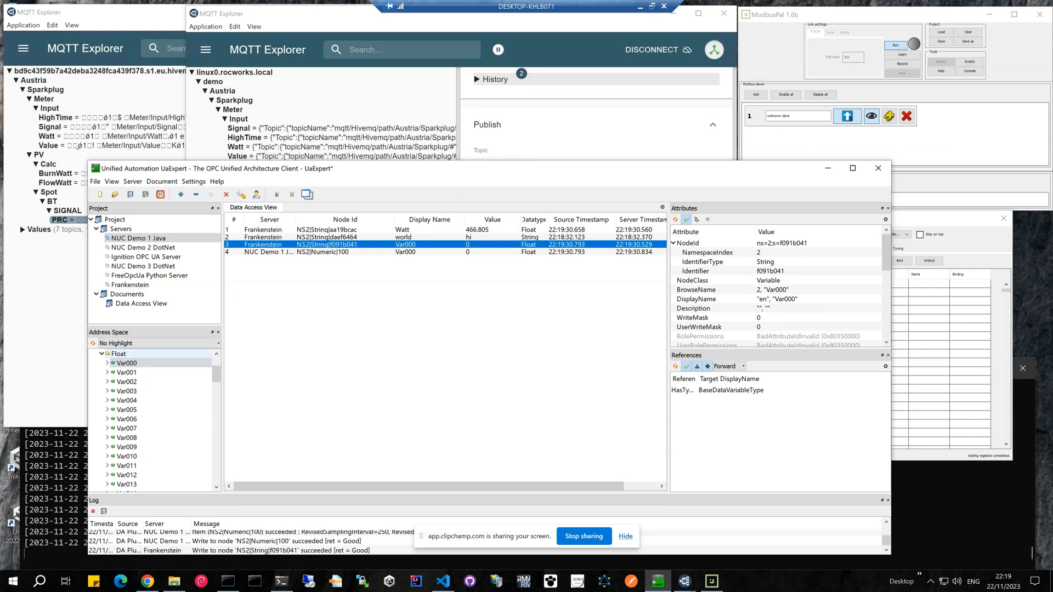
# Collapse the Float folder and expand Plc > Modbus1 > Nodes in Frankenstein's address space, with the Opc folder collapsed.
pyautogui.click(119, 354)
pyautogui.click(102, 354)
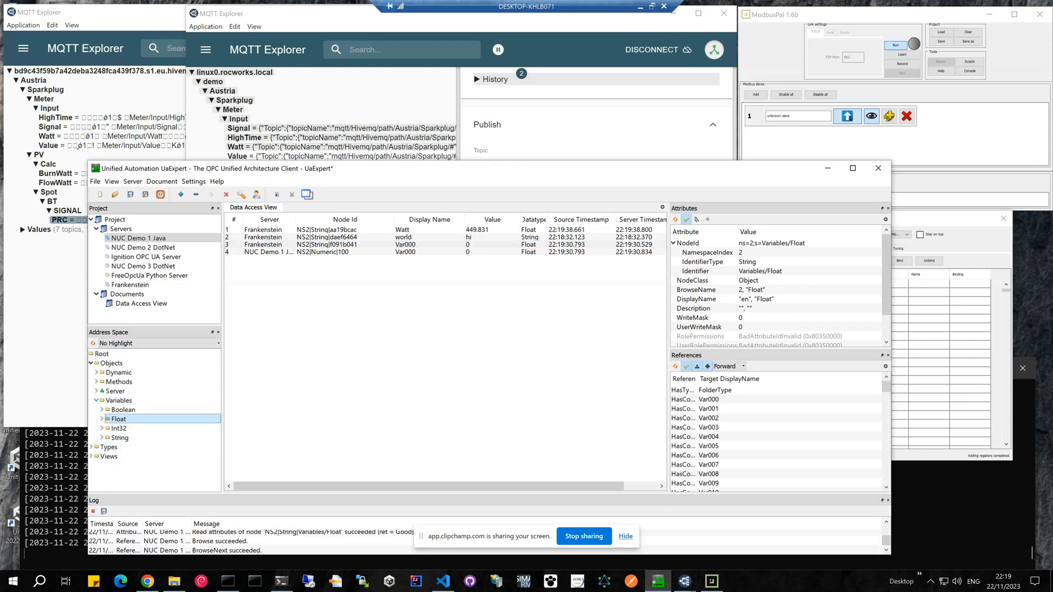
pyautogui.click(130, 284)
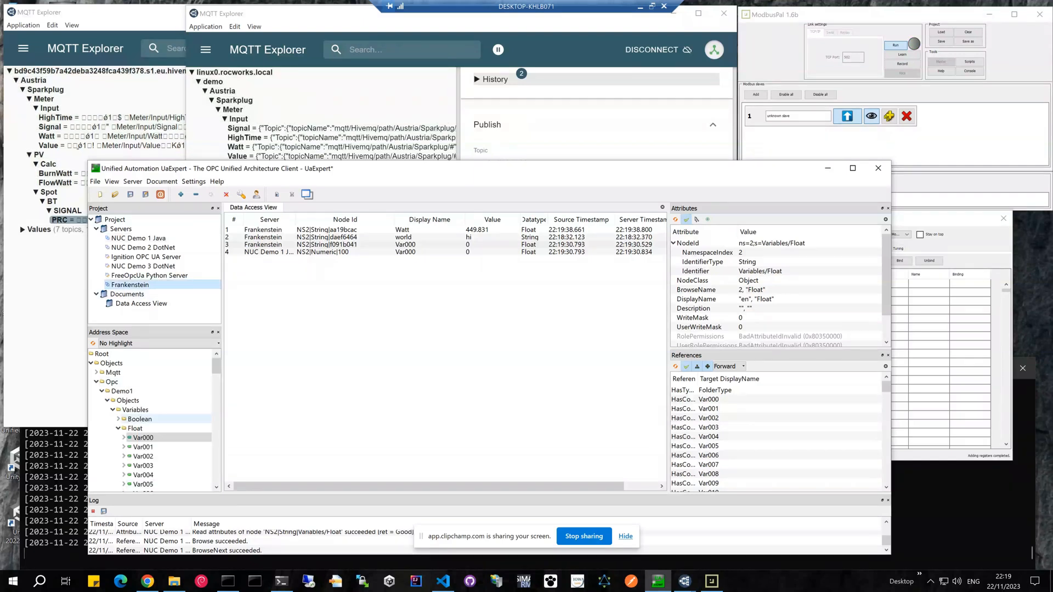
pyautogui.click(96, 382)
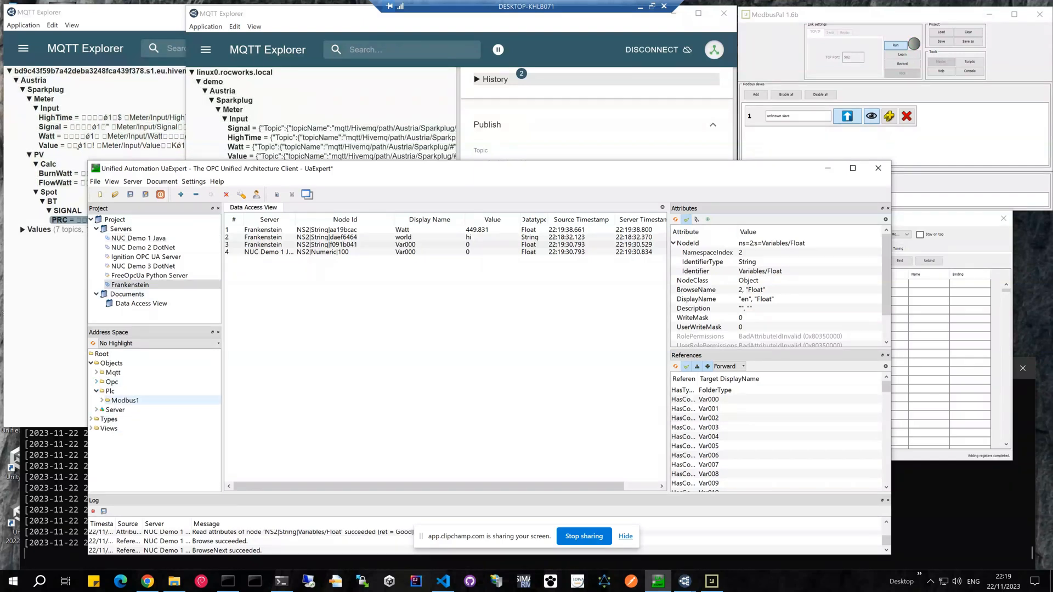
pyautogui.click(102, 400)
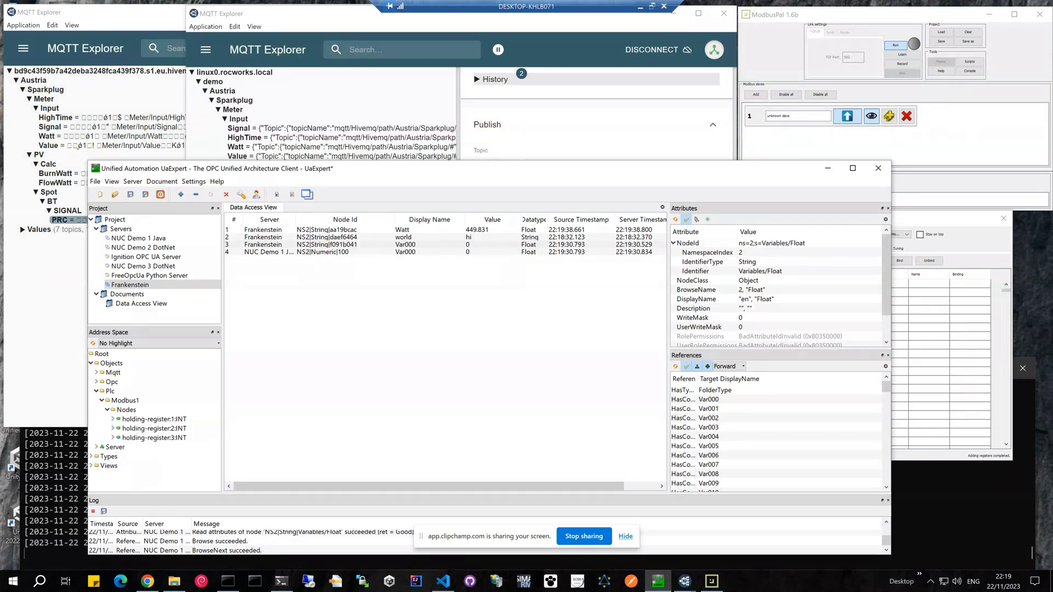
# Add holding-register:1:INT, holding-register:2:INT and holding-register:3:INT from Modbus1 to the Data Access View.
pyautogui.click(153, 419)
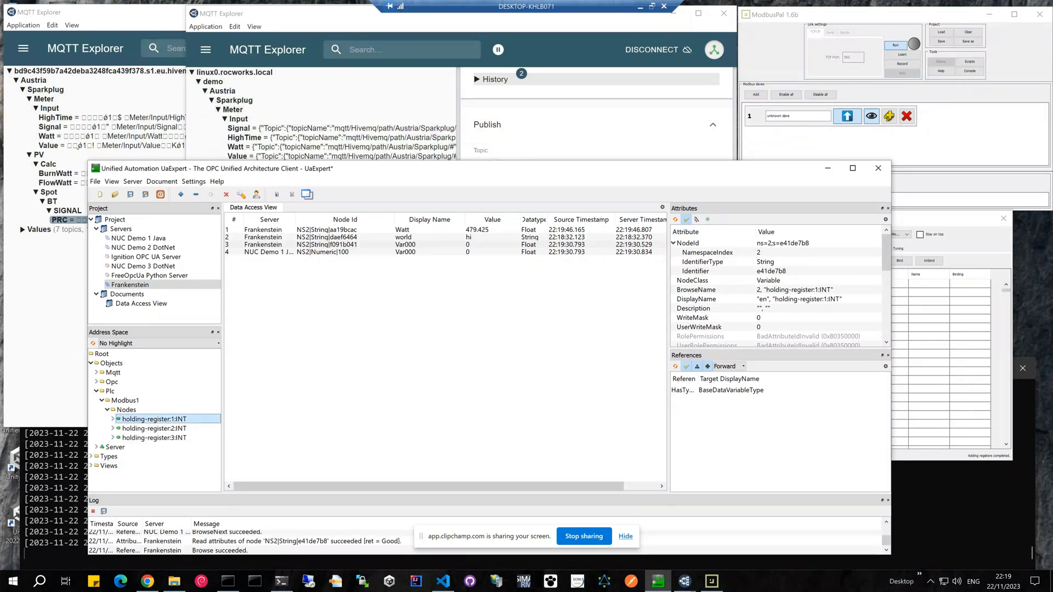
pyautogui.moveTo(153, 419); pyautogui.dragTo(341, 361)
pyautogui.moveTo(154, 428); pyautogui.dragTo(334, 356)
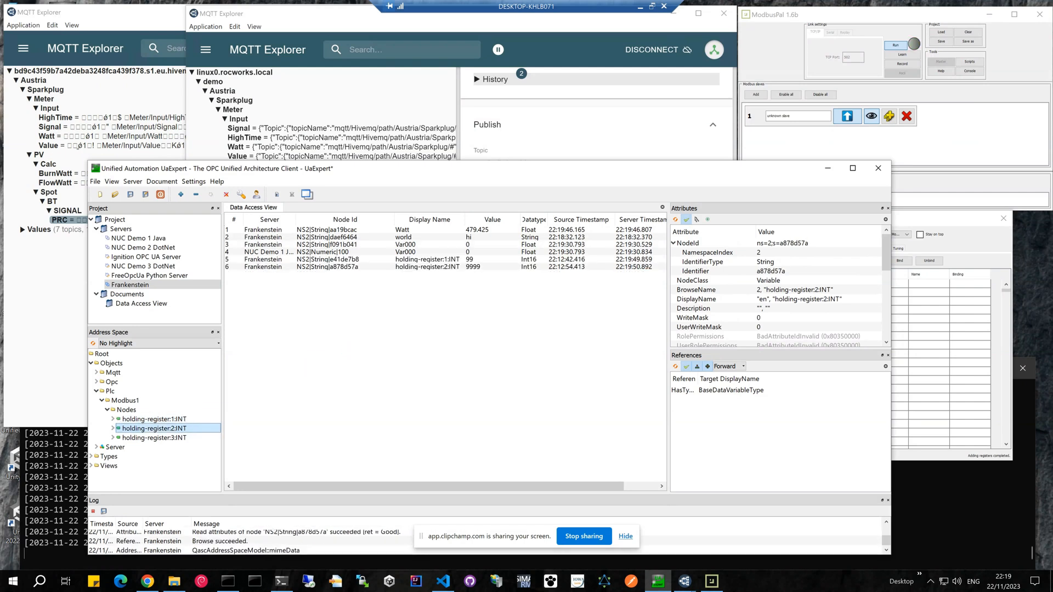
pyautogui.moveTo(153, 438); pyautogui.dragTo(335, 356)
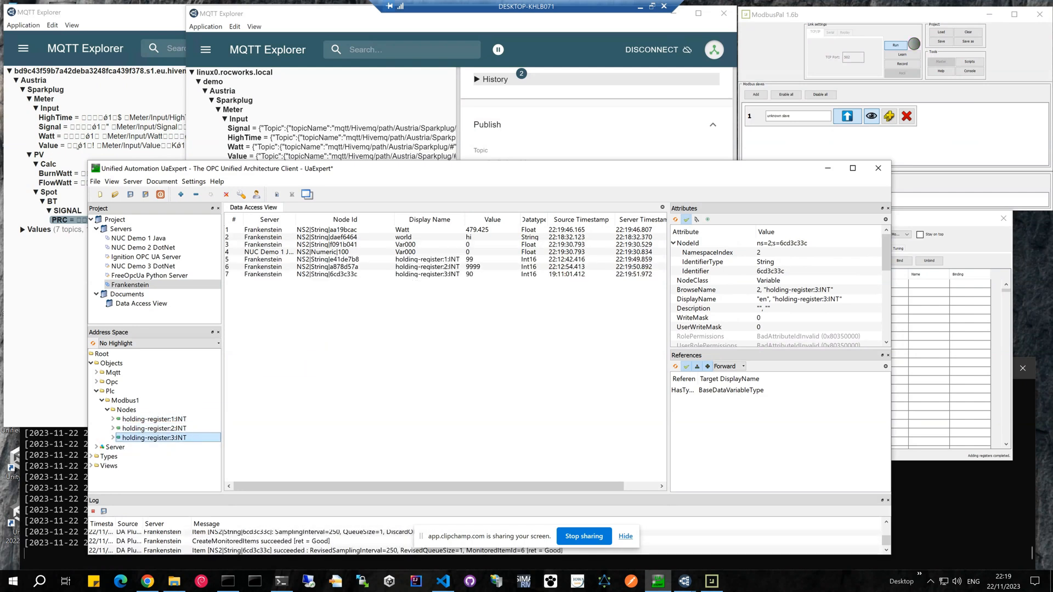
# Switch to the ModbusPal slave window and set the value of holding register 1 to 0.
pyautogui.click(944, 219)
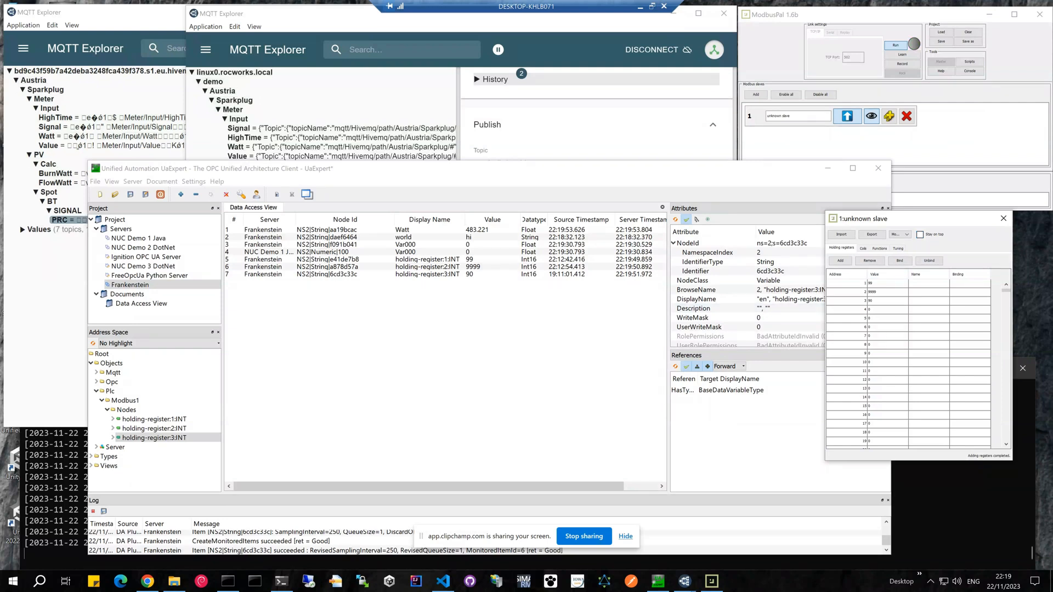
pyautogui.doubleClick(887, 283)
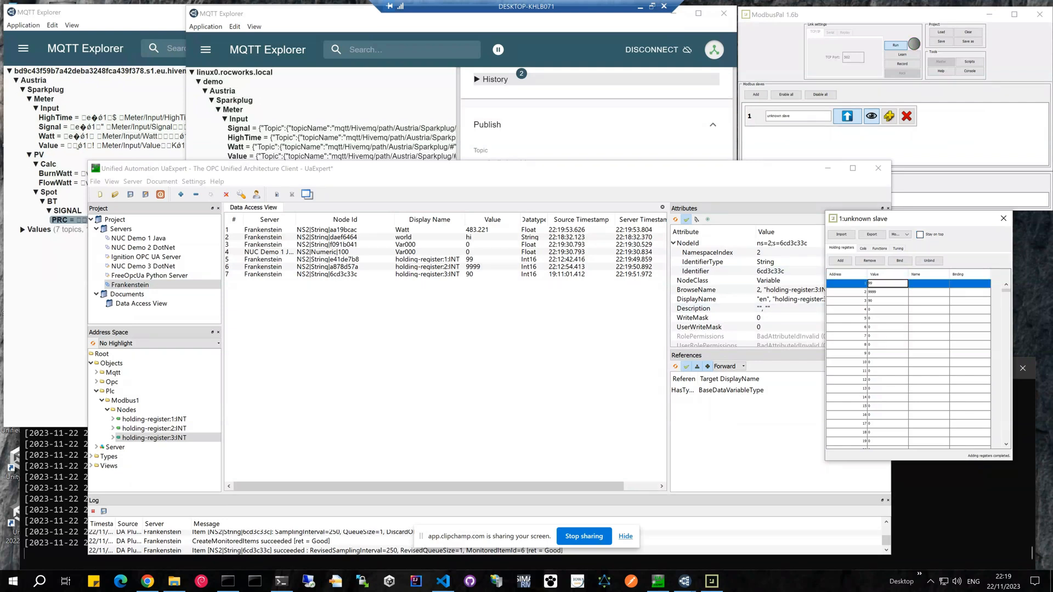
pyautogui.press('BackSpace')
pyautogui.press('BackSpace')
pyautogui.write('888')
pyautogui.press('Return')
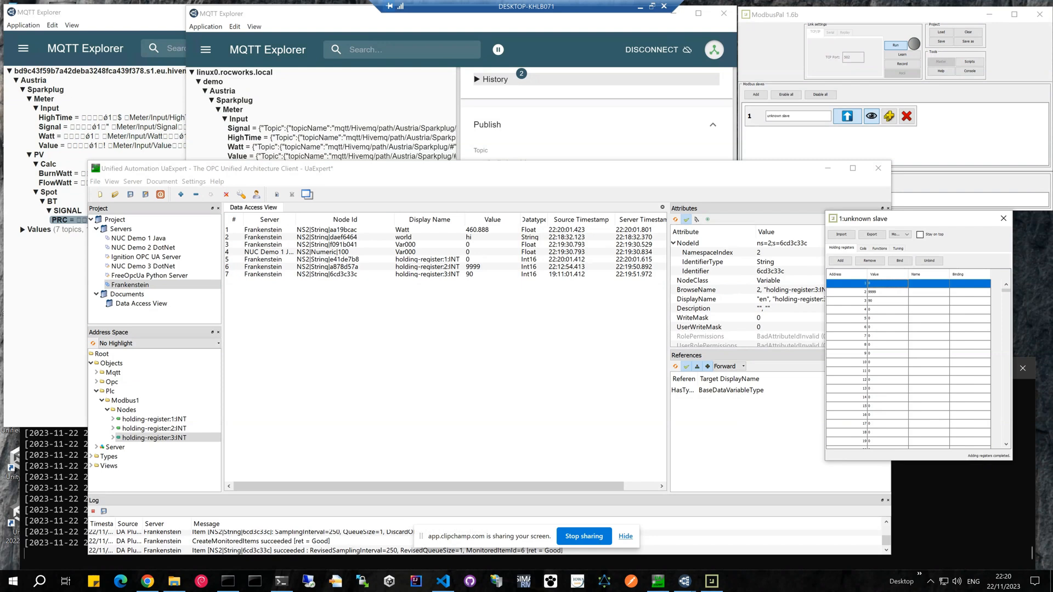
# Write 123 to holding-register:2:INT in UaExpert's Data Access View and return to the ModbusPal slave window to check the register.
pyautogui.doubleClick(474, 267)
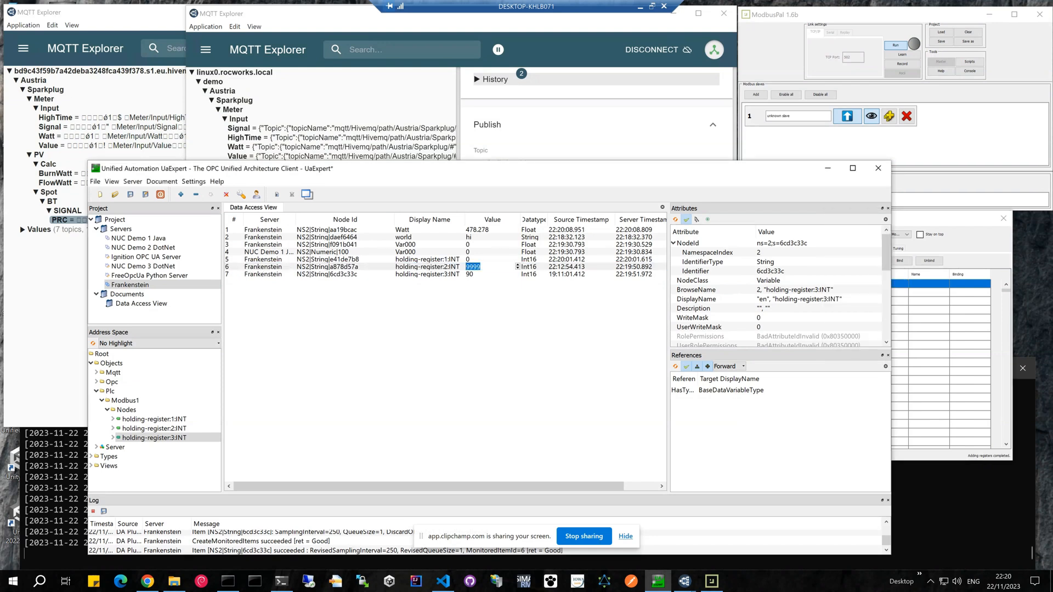
pyautogui.write('12')
pyautogui.press('Return')
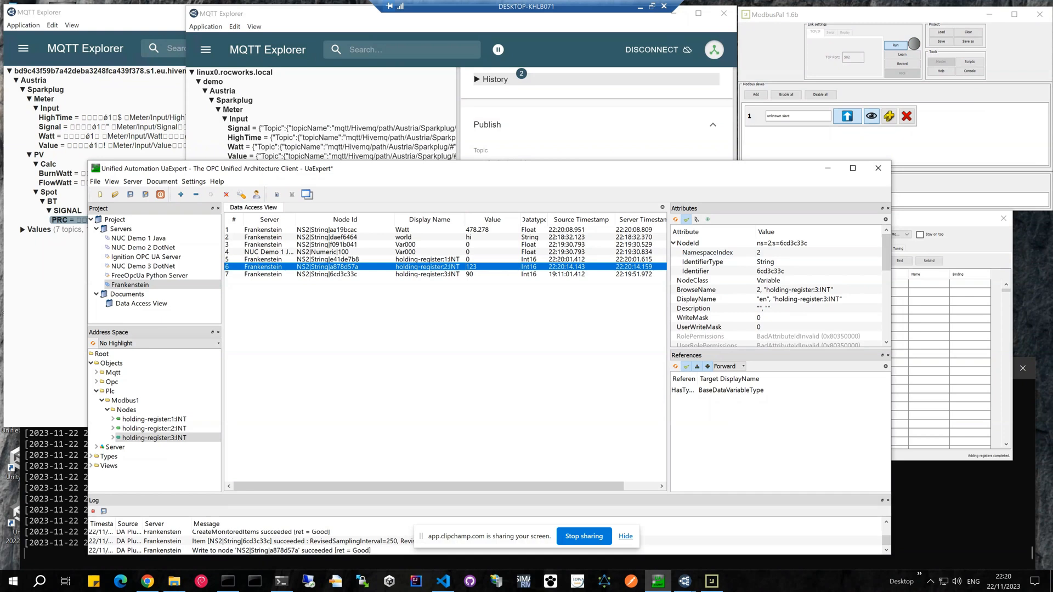
pyautogui.click(900, 274)
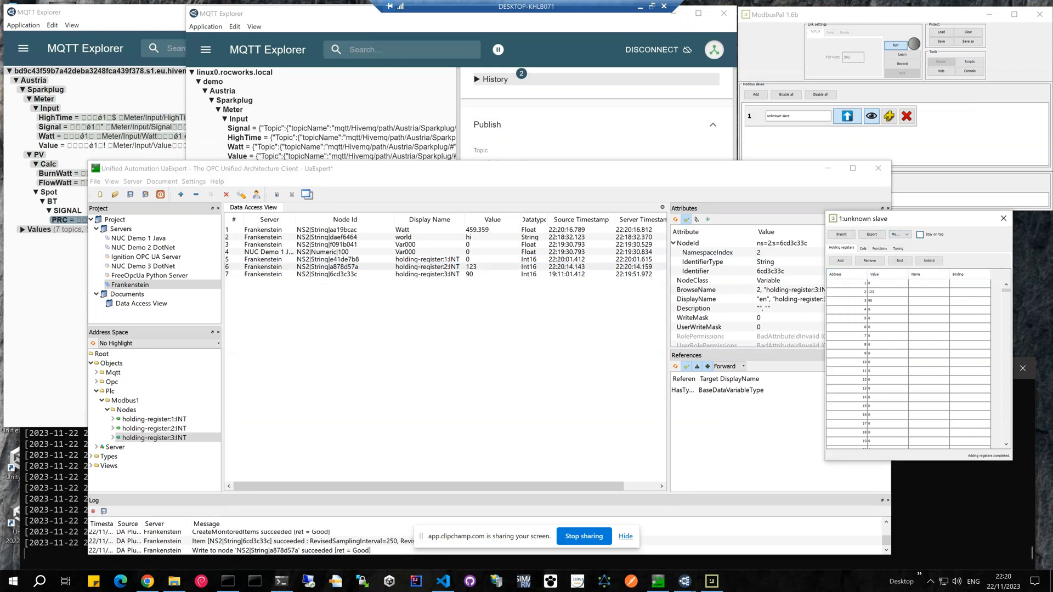